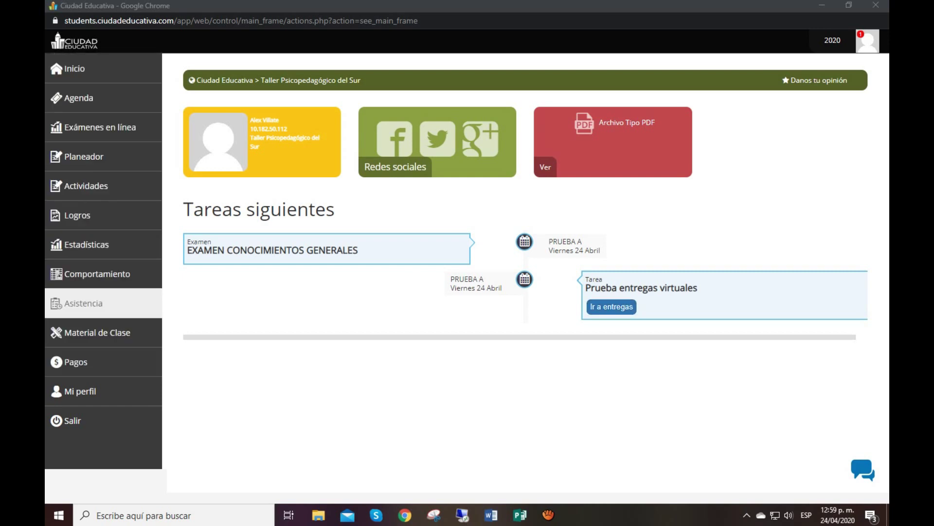
# Step: View the class material uploaded for the subject PRUEBA A 6-A
pyautogui.click(98, 332)
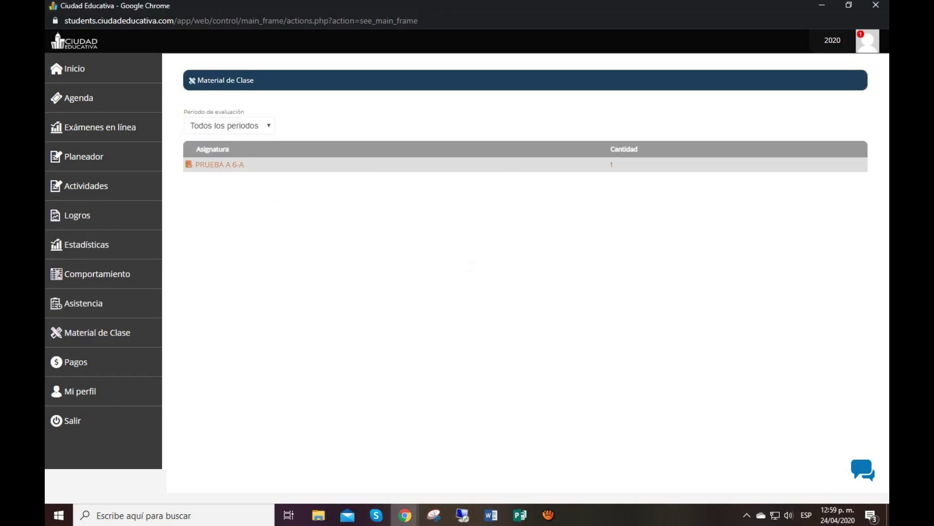
pyautogui.click(219, 165)
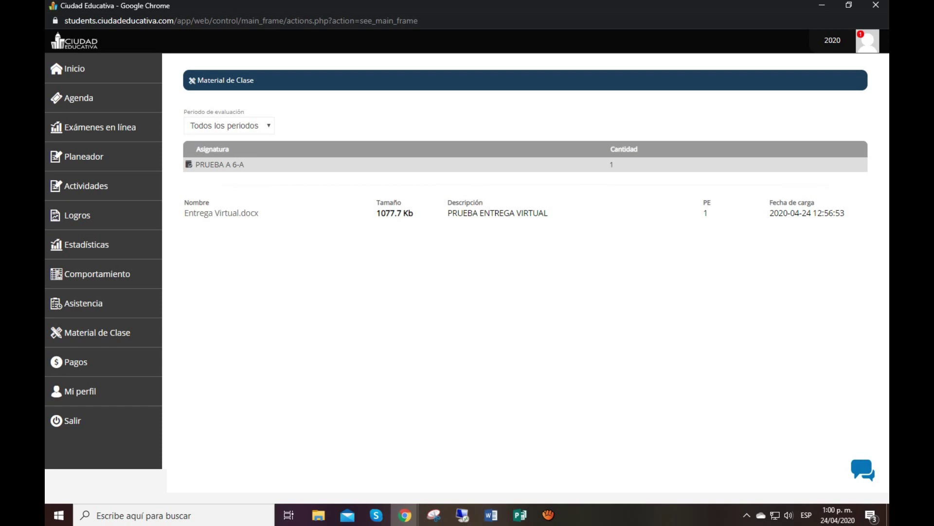
# Step: Open the submission form of the task Prueba entregas virtuales and attach the Word file cuestionario_repaso_primer_bimestre
pyautogui.click(73, 69)
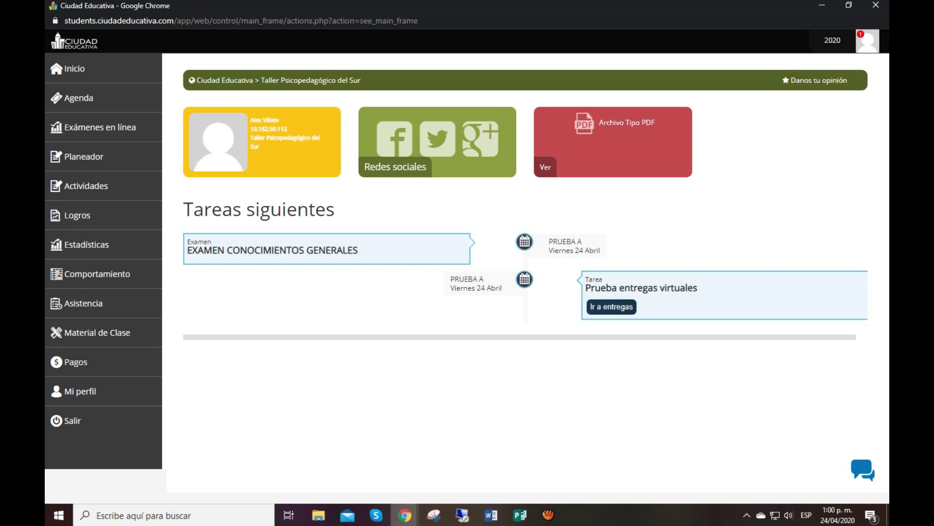
pyautogui.click(612, 306)
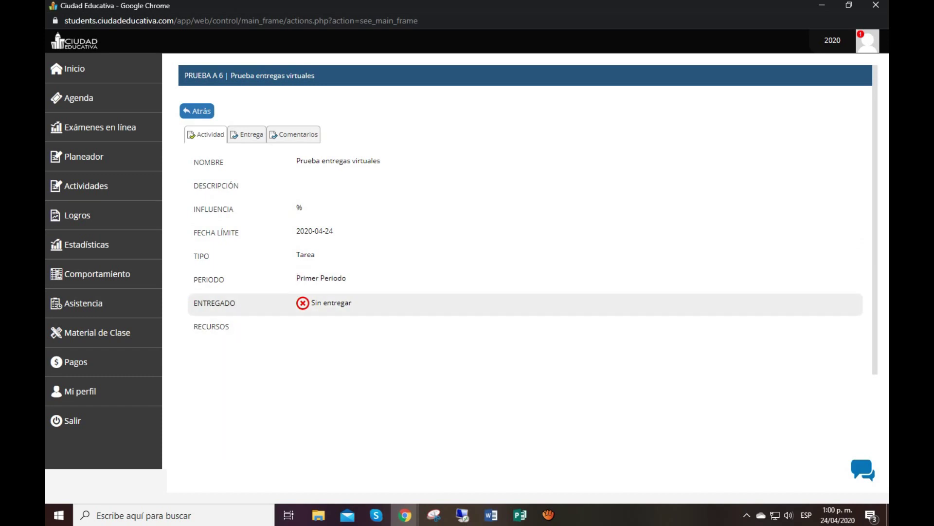
pyautogui.click(246, 134)
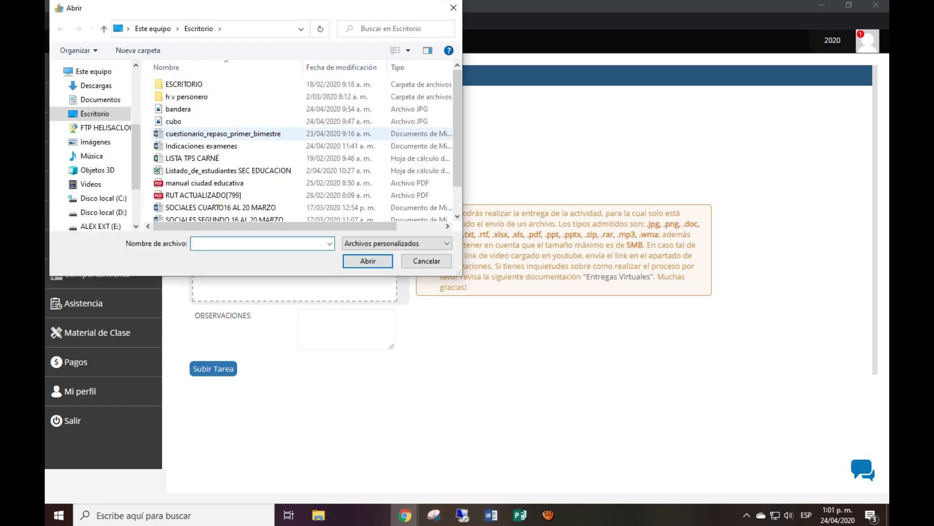
pyautogui.click(223, 133)
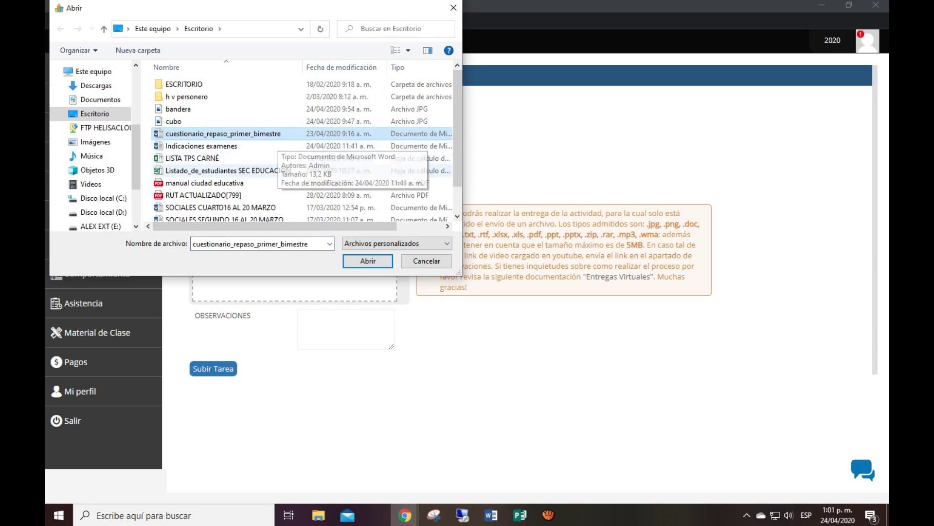
pyautogui.click(368, 261)
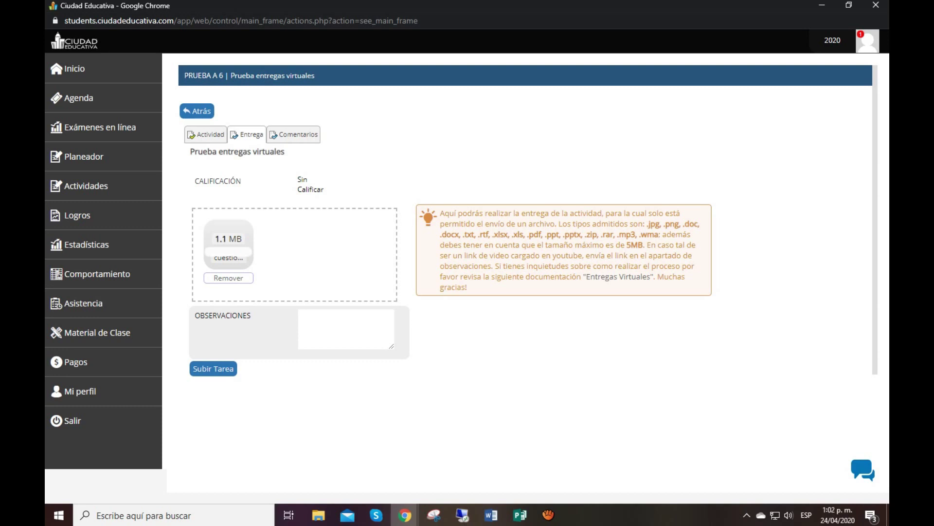
# Step: Enter "Profe buen día envío la actividad." in the submission's observations
pyautogui.click(304, 318)
pyautogui.write('PROFE LE ENVIO')
pyautogui.press('BackSpace')
pyautogui.press('BackSpace')
pyautogui.press('BackSpace')
pyautogui.press('BackSpace')
pyautogui.press('BackSpace')
pyautogui.press('BackSpace')
pyautogui.press('BackSpace')
pyautogui.press('BackSpace')
pyautogui.press('BackSpace')
pyautogui.press('BackSpace')
pyautogui.press('BackSpace')
pyautogui.press('BackSpace')
pyautogui.press('BackSpace')
pyautogui.press('BackSpace')
pyautogui.write('rofe buen di')
pyautogui.press('BackSpace')
pyautogui.write('ía en')
pyautogui.write('ío la actividad.')
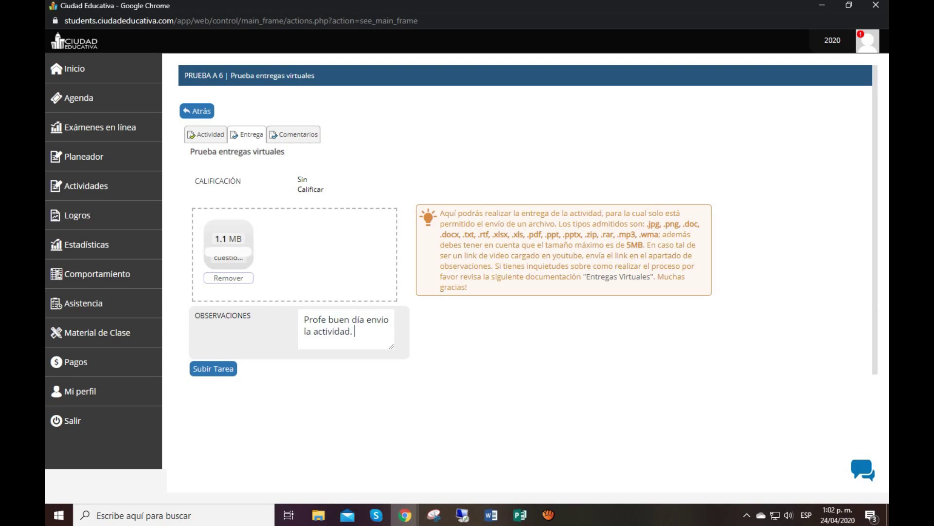
# Step: Add "Feliz tarde" to the end of the observations and submit the task
pyautogui.write(' feliz tarde')
pyautogui.press('Left')
pyautogui.press('Left')
pyautogui.press('Left')
pyautogui.press('Left')
pyautogui.press('Left')
pyautogui.press('Left')
pyautogui.press('Left')
pyautogui.press('Left')
pyautogui.press('Left')
pyautogui.press('Left')
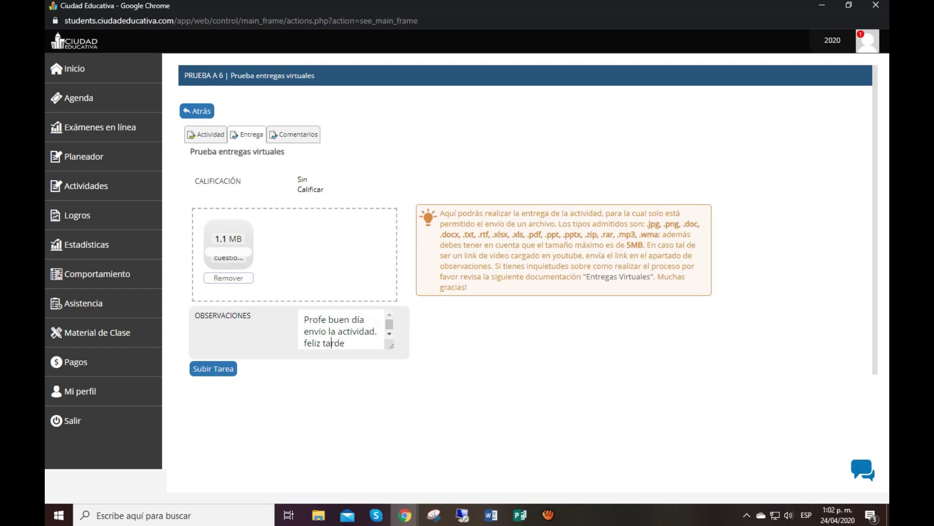
pyautogui.press('BackSpace')
pyautogui.write('F')
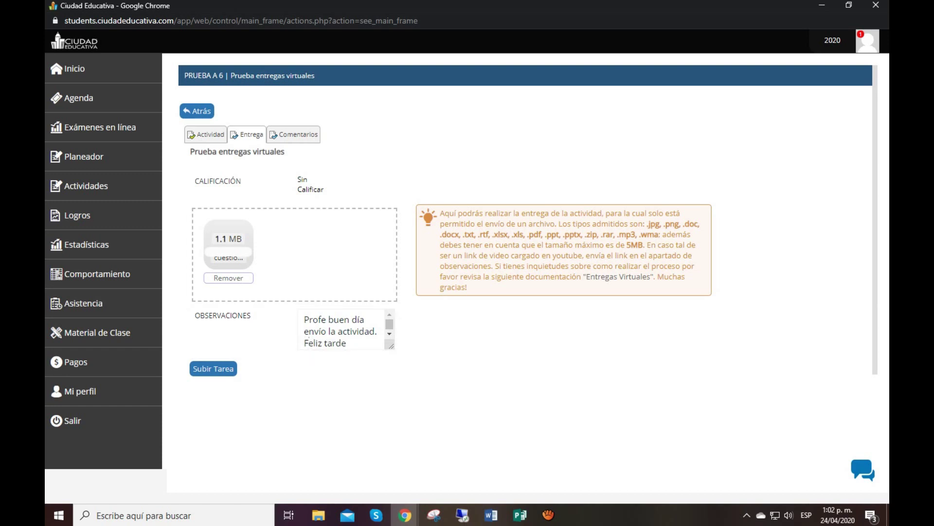
pyautogui.click(214, 368)
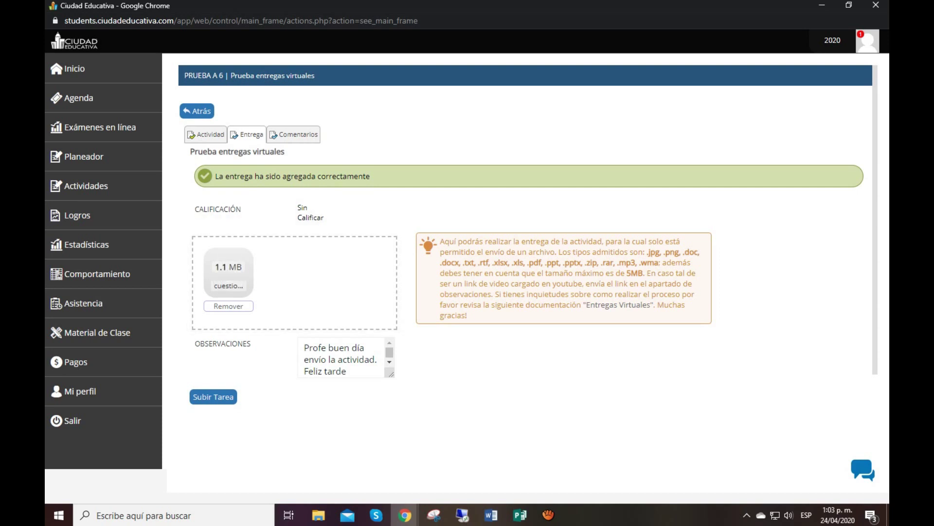
# Step: Switch to the teacher's window, open the student's Prueba entregas virtuales submission and download its attached document
pyautogui.click(404, 515)
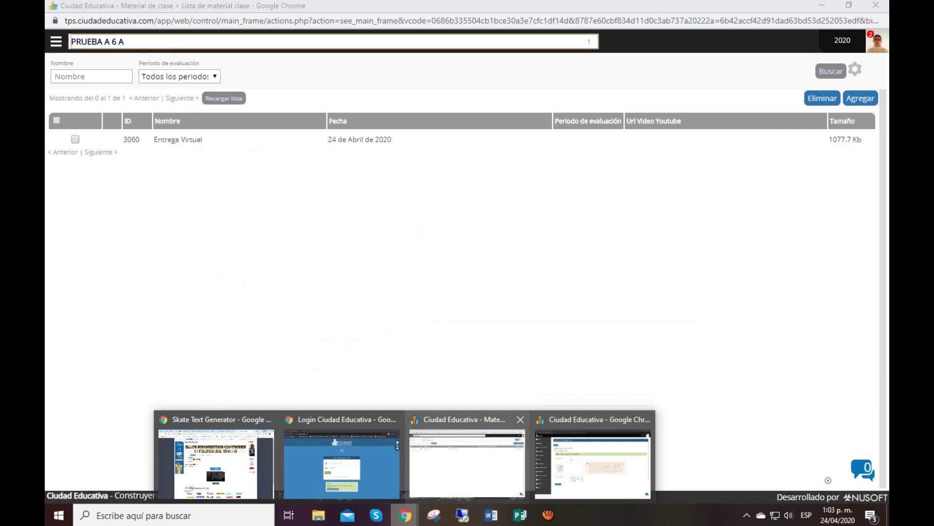
pyautogui.click(468, 462)
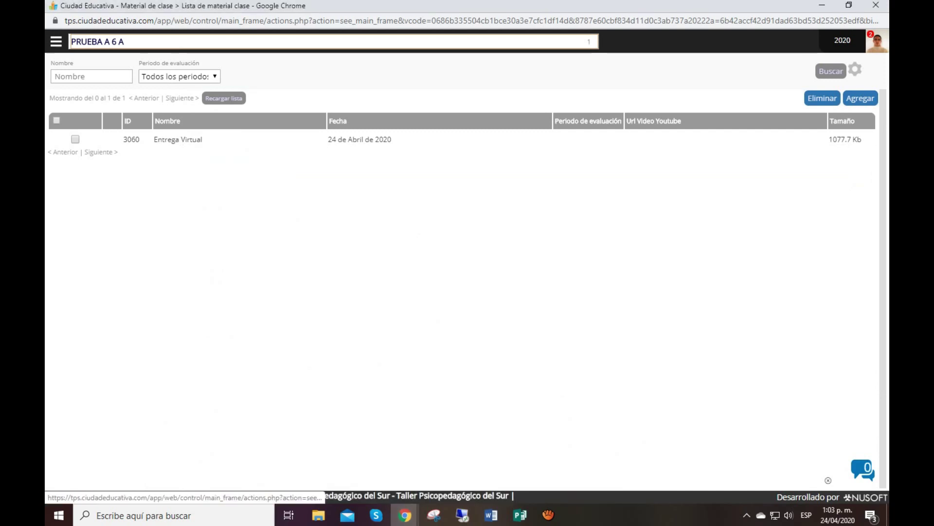
pyautogui.click(56, 41)
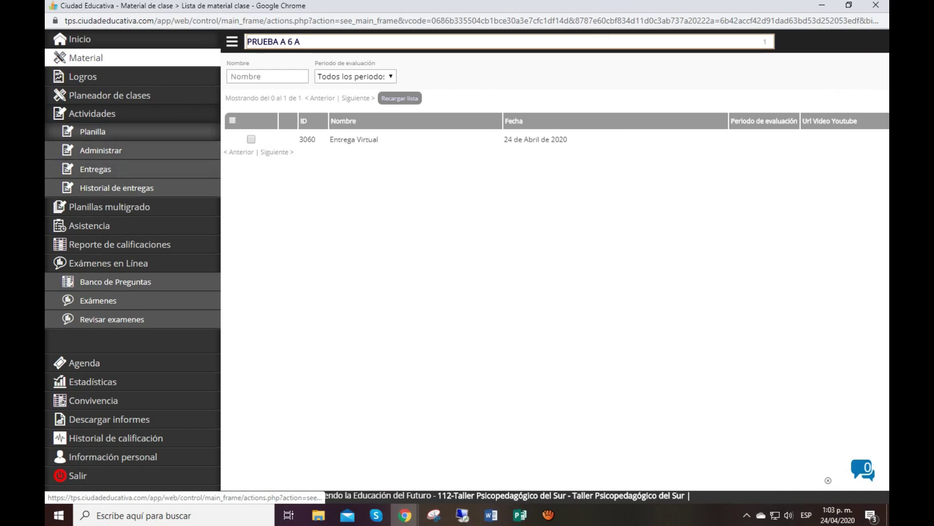
pyautogui.click(96, 169)
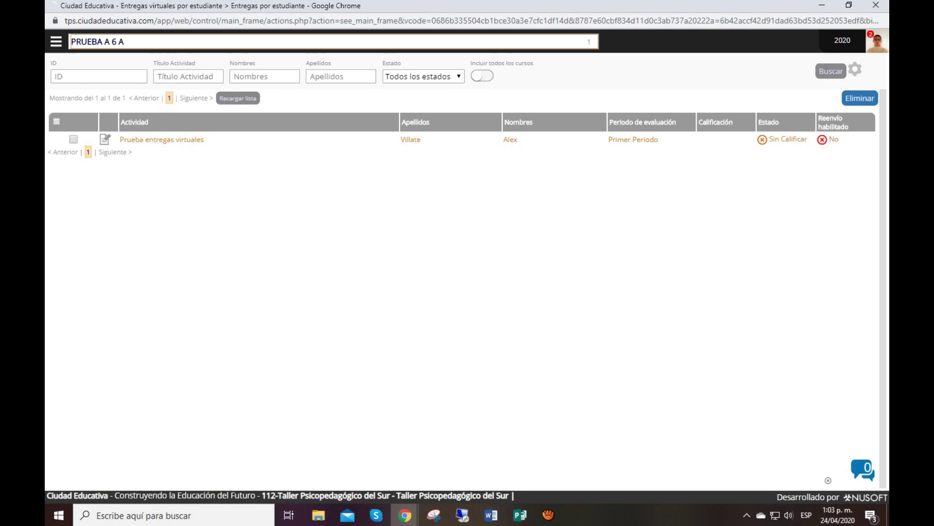
pyautogui.click(244, 139)
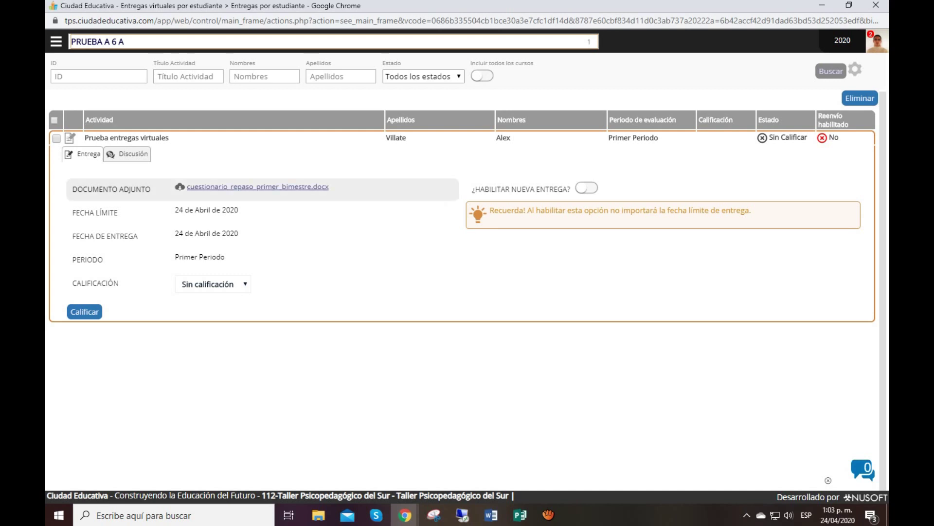
pyautogui.click(258, 187)
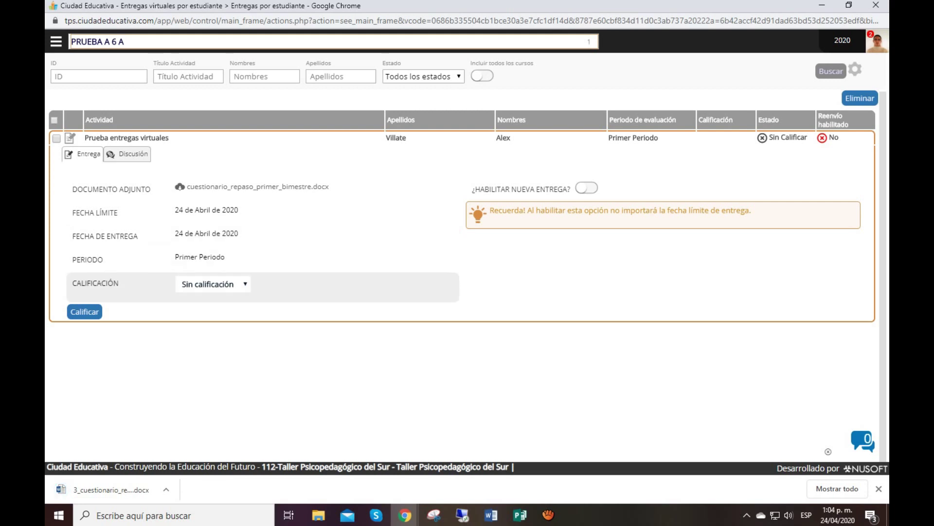
# Step: Grade the submission with 5, allow a new submission and save the grade
pyautogui.click(213, 284)
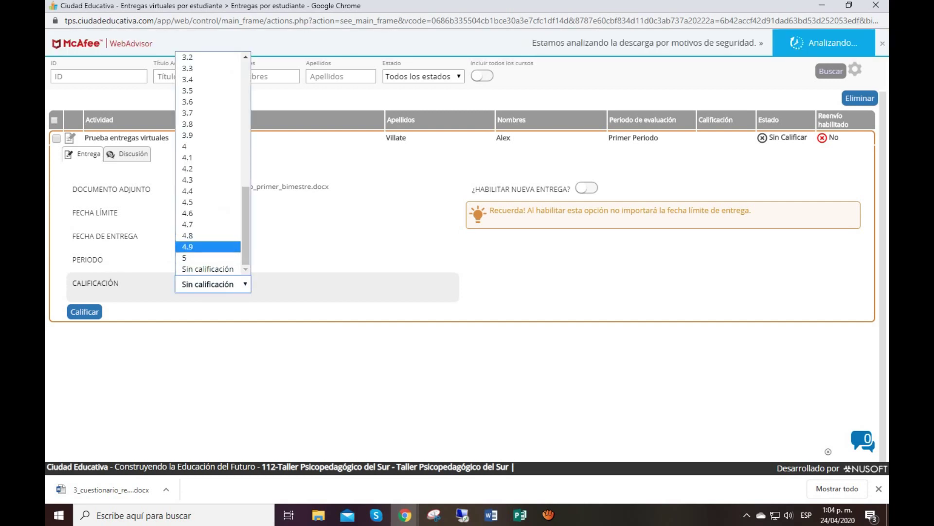
pyautogui.click(209, 257)
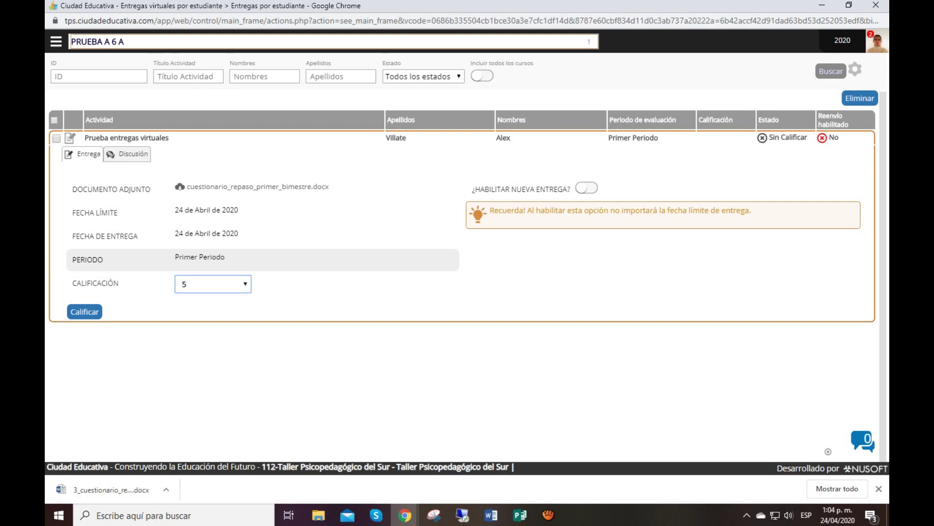
pyautogui.click(587, 188)
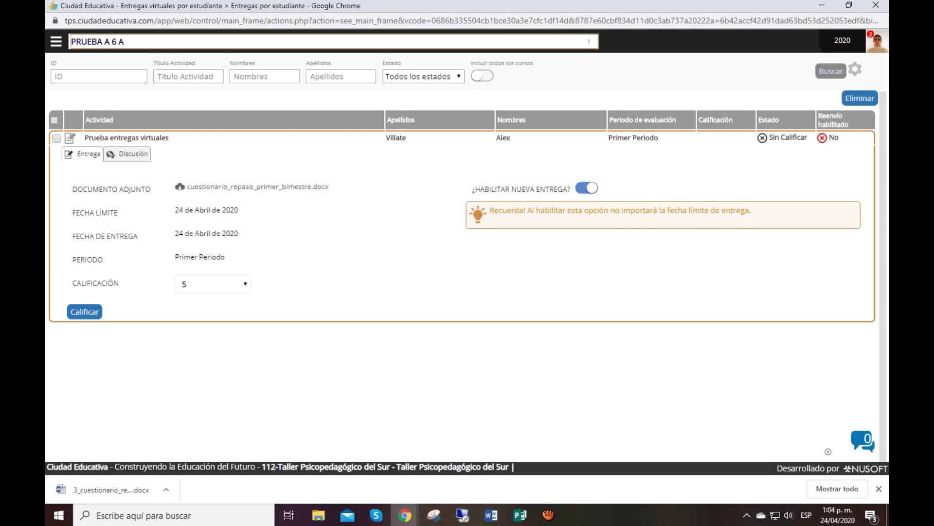
pyautogui.click(84, 312)
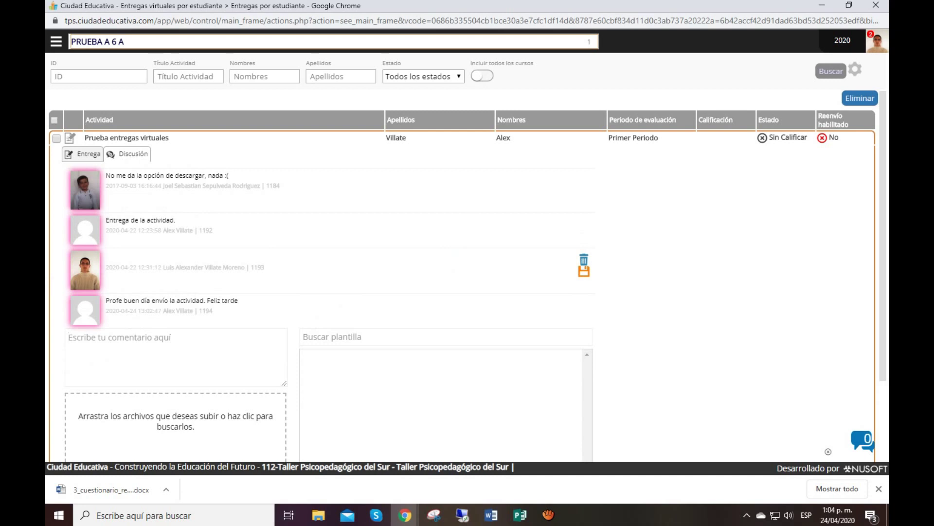
# Step: Post the comment "Buen día la actividad ha sido calificada" in the submission's discussion
pyautogui.write('bu')
pyautogui.press('BackSpace')
pyautogui.press('BackSpace')
pyautogui.write('Buen día la actividad')
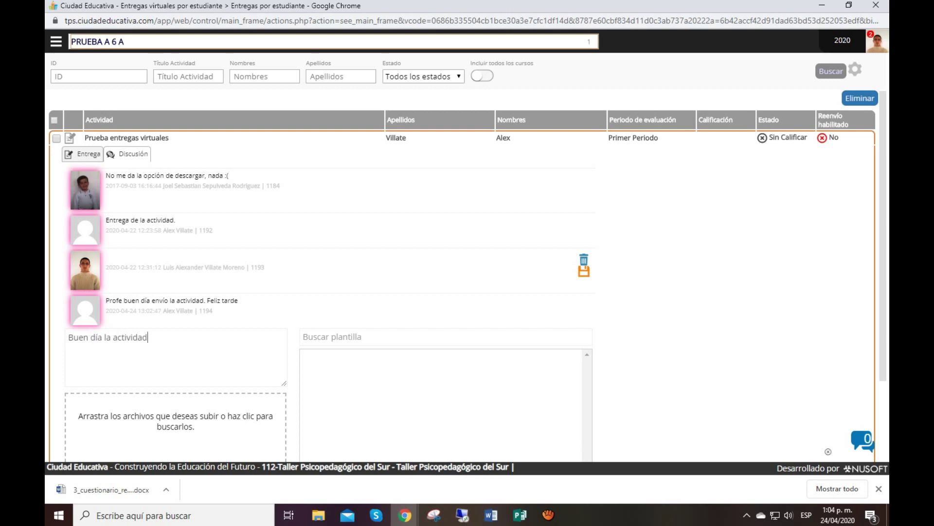
pyautogui.write(' ha sido calificada')
pyautogui.scroll(-2, 468, 272)
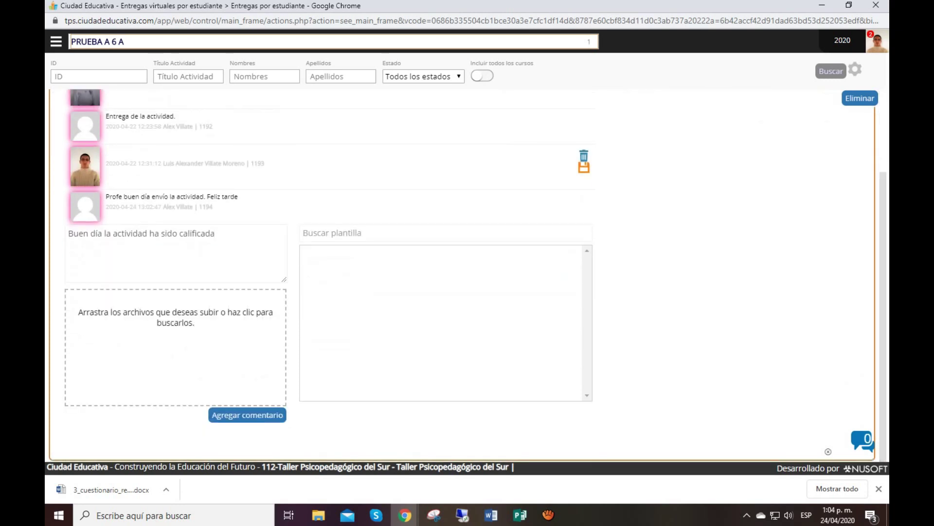
pyautogui.click(248, 415)
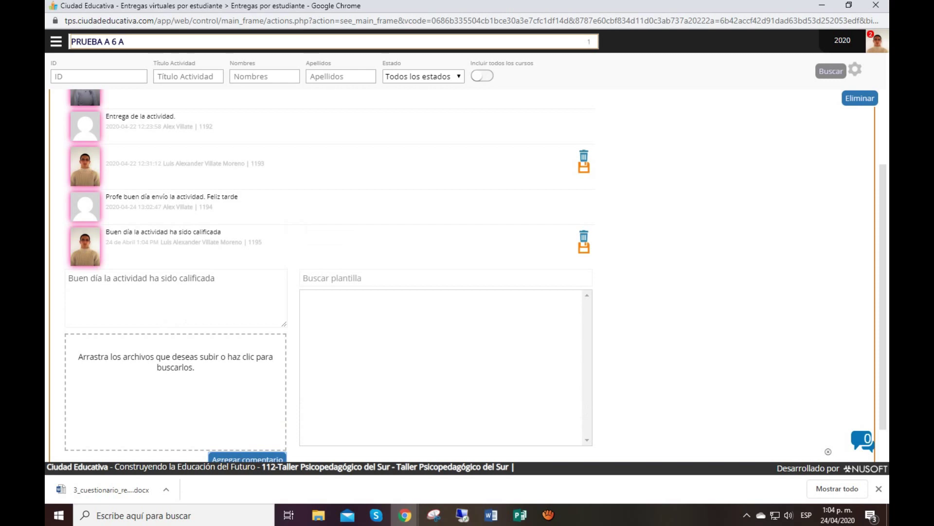
# Step: Switch back to the student's window, check the grade and comments of Prueba entregas virtuales, and return to the home page
pyautogui.moveTo(405, 515)
pyautogui.click(593, 452)
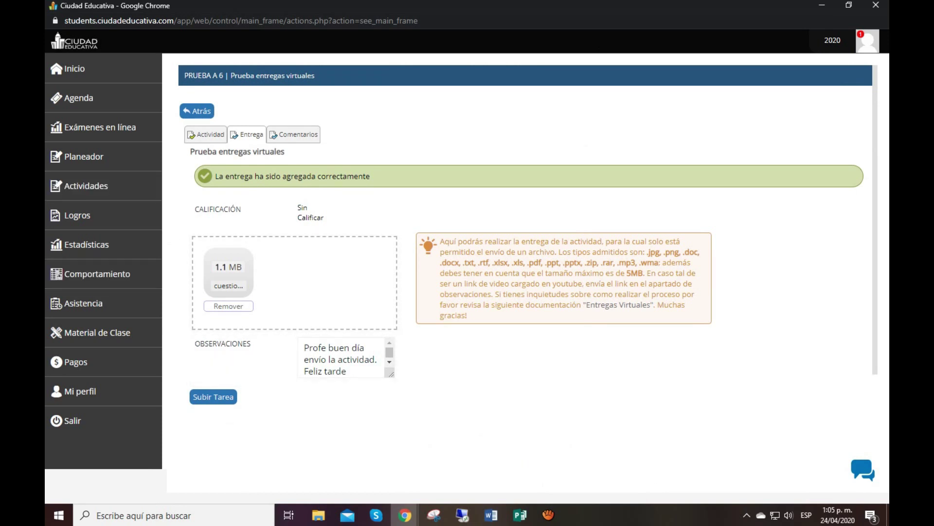
pyautogui.click(73, 68)
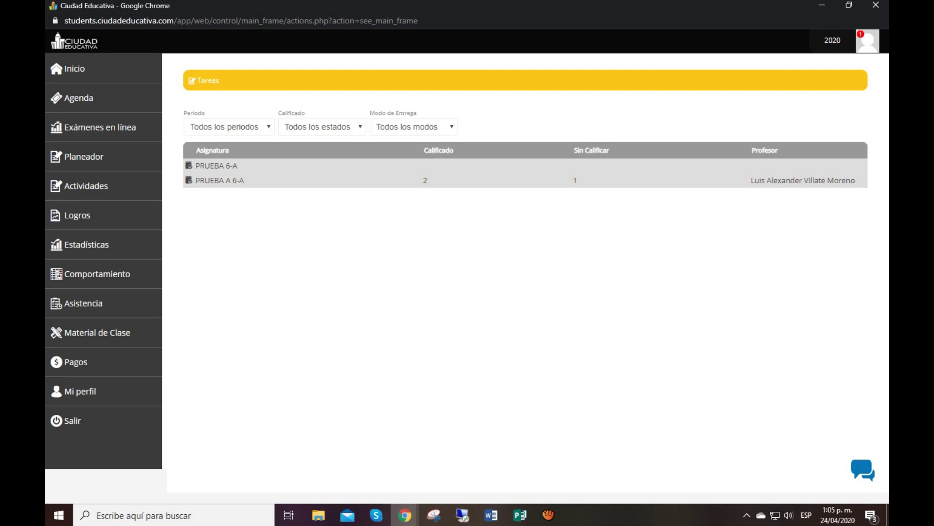
pyautogui.click(219, 180)
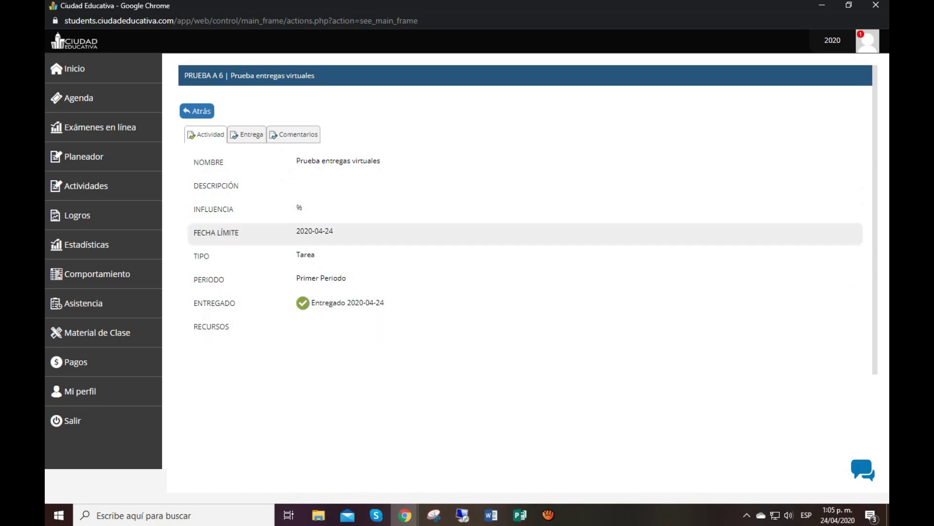
pyautogui.click(247, 134)
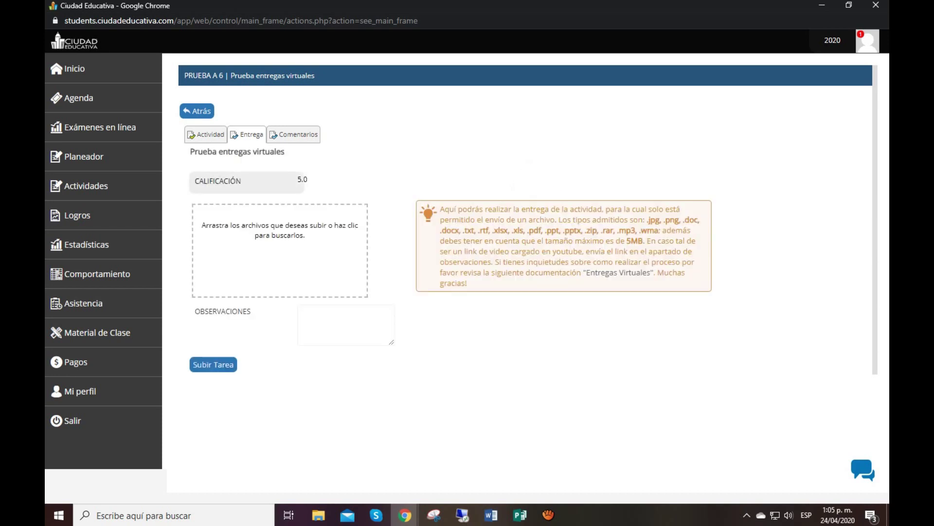
pyautogui.click(294, 135)
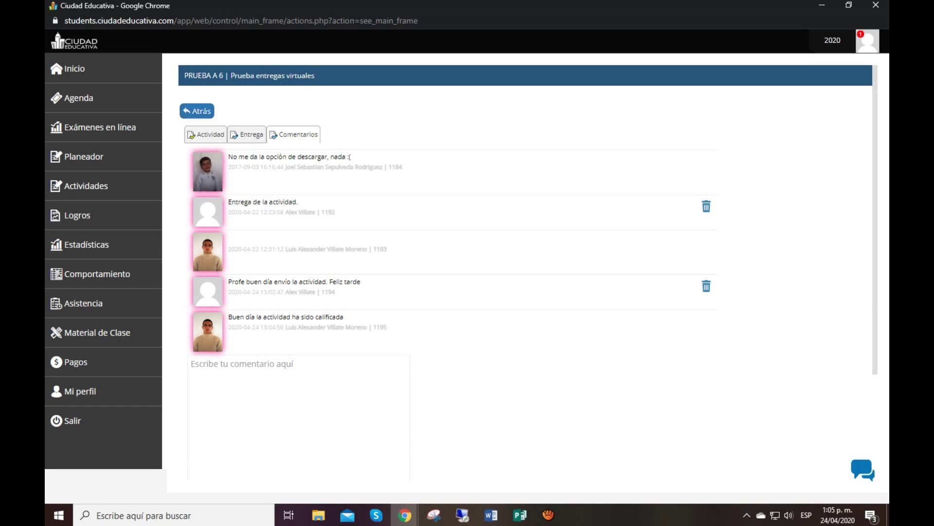
pyautogui.click(247, 134)
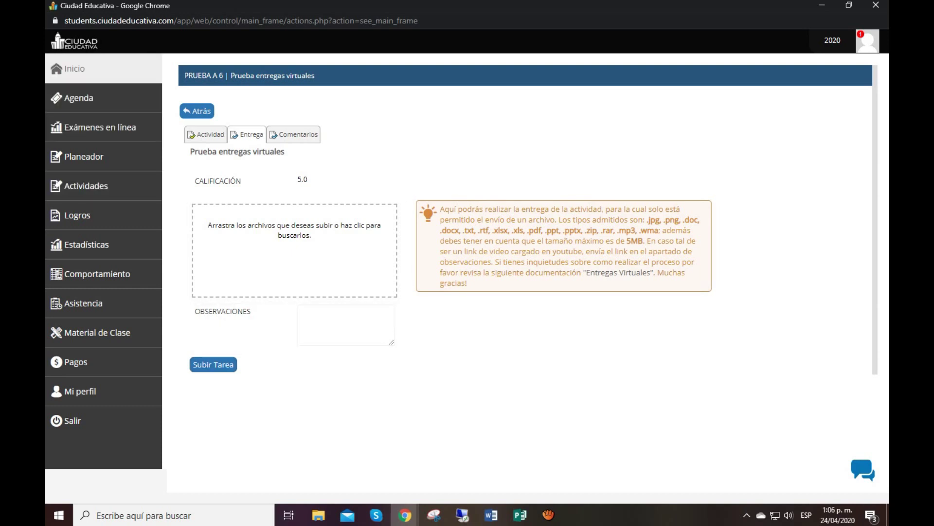
pyautogui.click(74, 68)
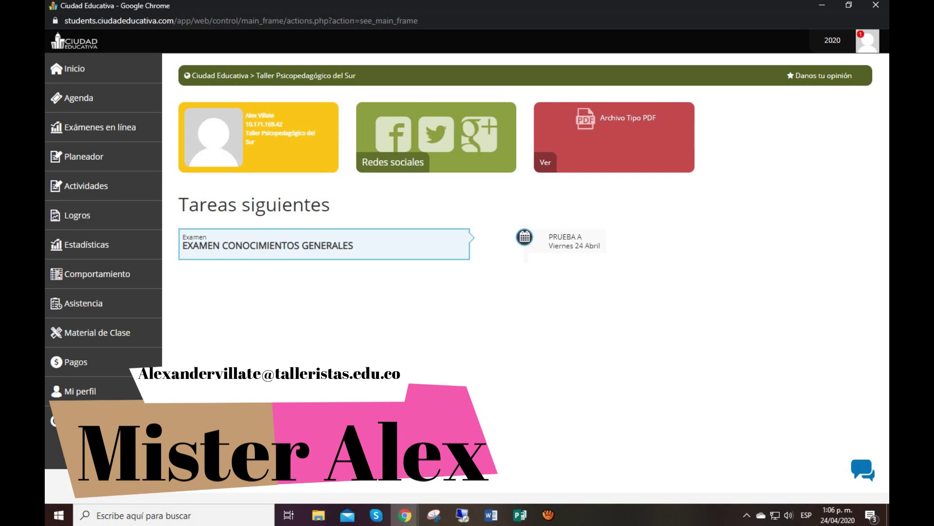
pyautogui.click(549, 515)
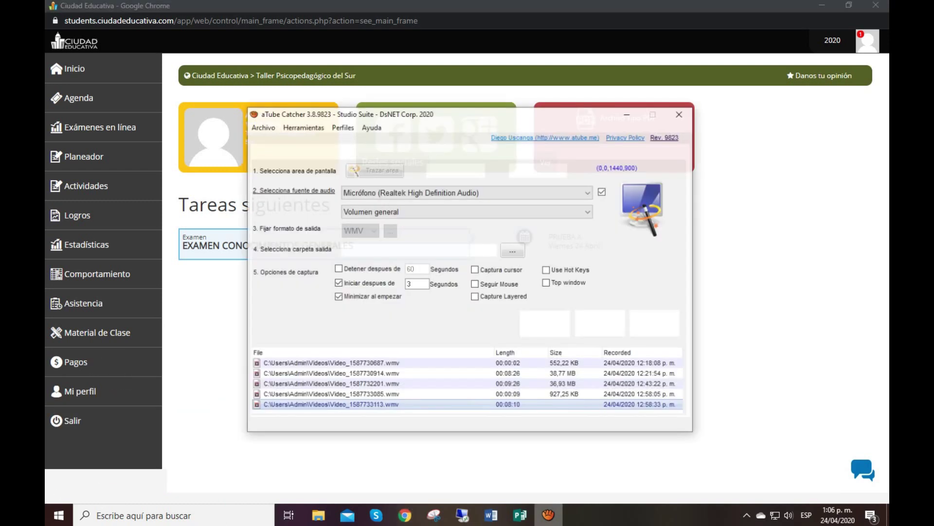
pyautogui.click(599, 317)
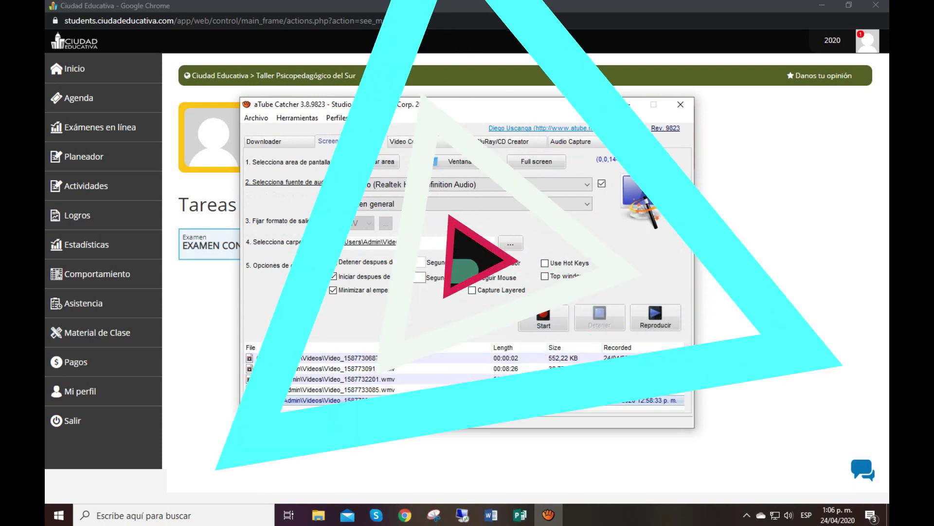